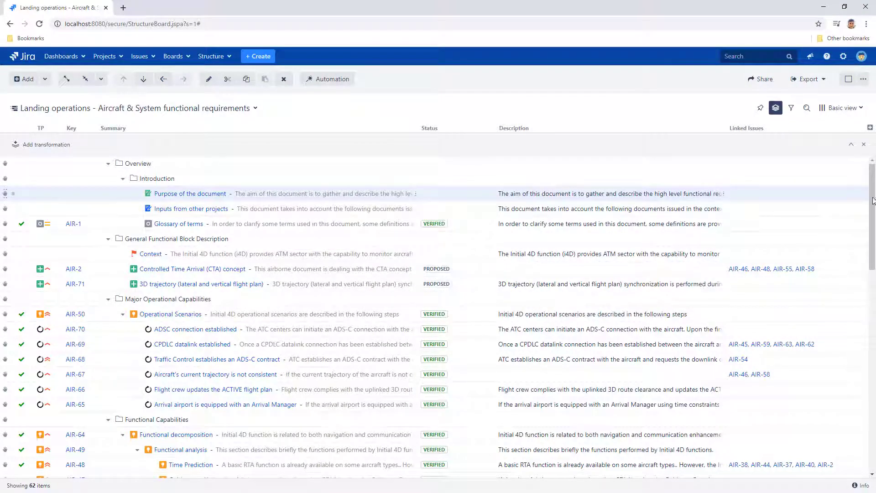
Export the Landing operations requirements structure with the Requirements Spec. (Excel) template and open the downloaded file in Excel.
{"action": "mouse_move", "coordinate": [873, 200]}
{"action": "left_mouse_down"}
{"action": "mouse_move", "coordinate": [870, 401]}
{"action": "mouse_move", "coordinate": [875, 198]}
{"action": "left_mouse_up"}
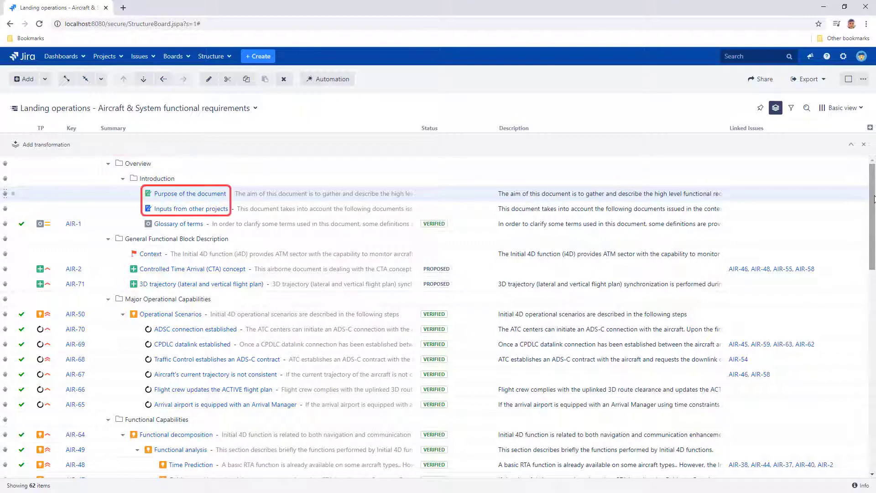
{"action": "left_click", "coordinate": [825, 80]}
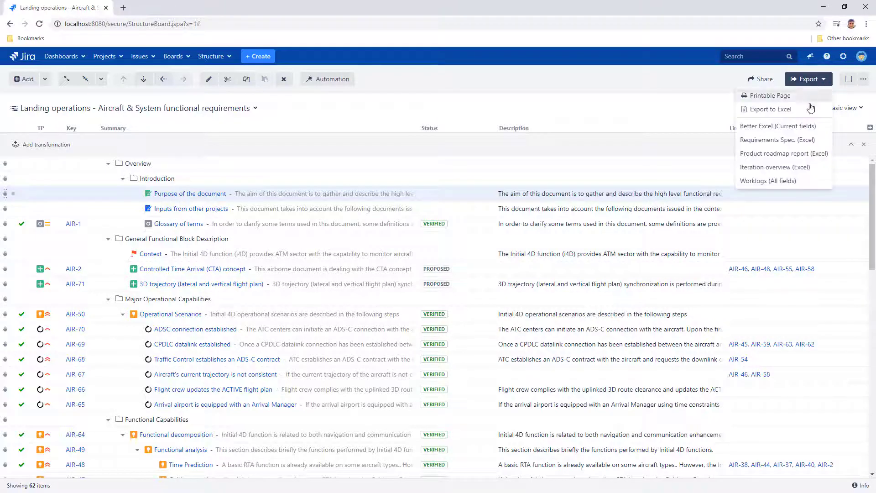
{"action": "left_click", "coordinate": [801, 141]}
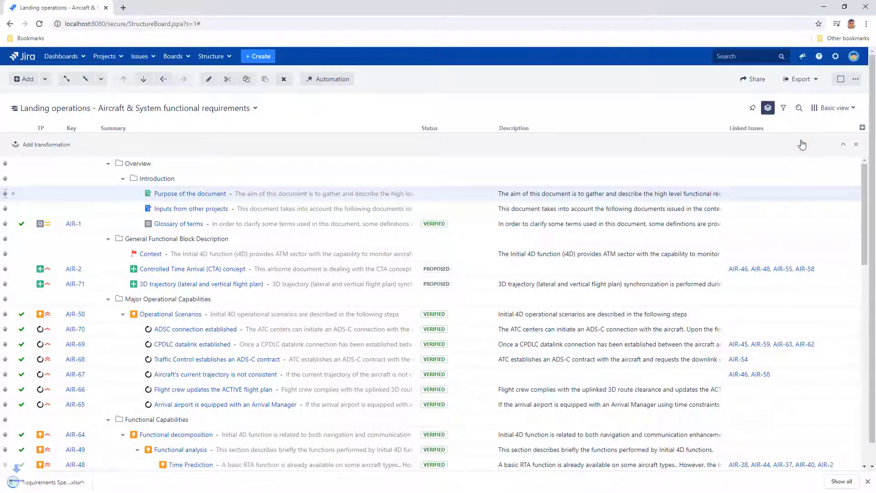
{"action": "left_click", "coordinate": [53, 484]}
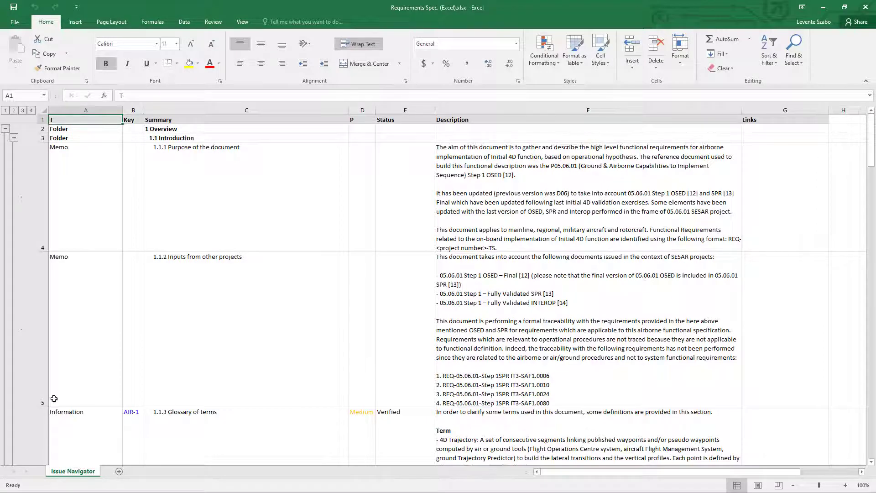
Show the requirements sheet's rows at outline level 1, 2 and 3 in turn to examine the exported hierarchy.
{"action": "left_click", "coordinate": [5, 112]}
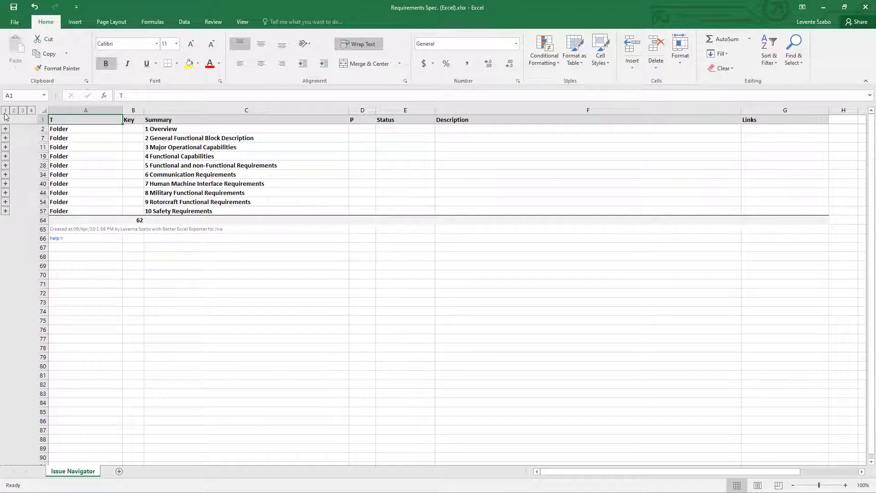
{"action": "left_click", "coordinate": [14, 111]}
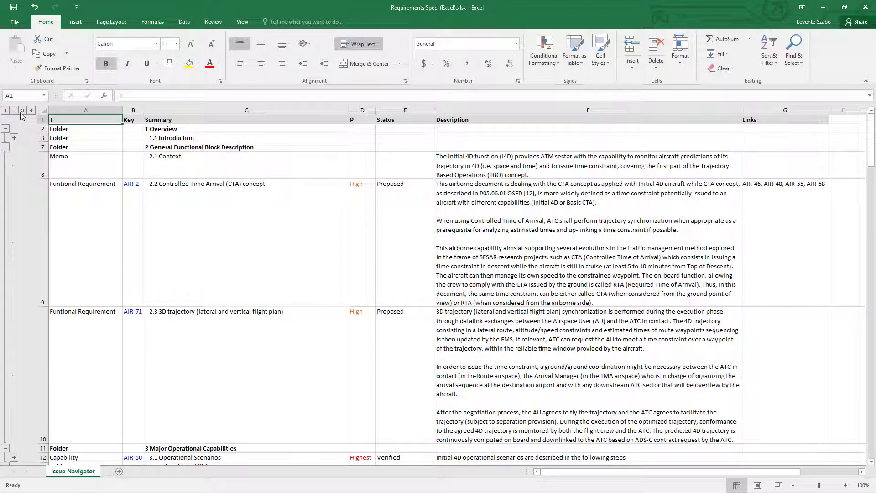
{"action": "left_click", "coordinate": [22, 111]}
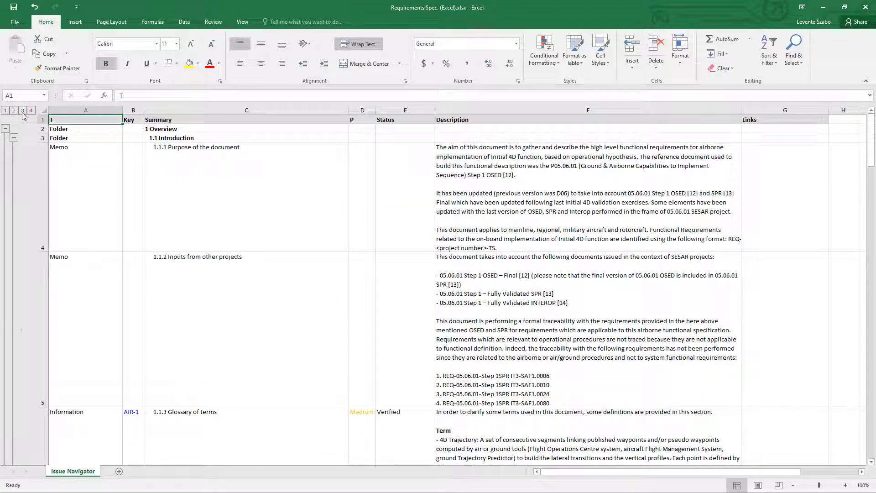
Collapse and re-expand the 1.1 Introduction group, and look through the exported requirements below it.
{"action": "left_click", "coordinate": [15, 137]}
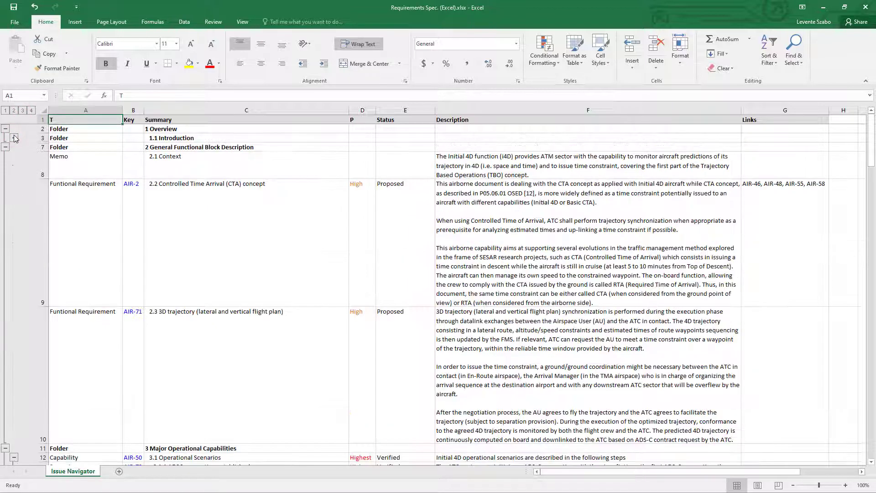
{"action": "left_click", "coordinate": [14, 137]}
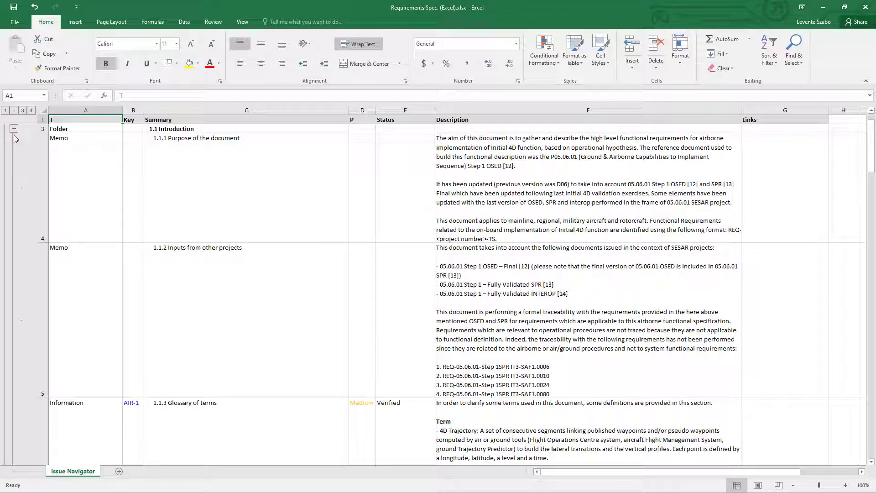
{"action": "left_click", "coordinate": [872, 153]}
{"action": "left_click_drag", "start_coordinate": [872, 153], "coordinate": [868, 282]}
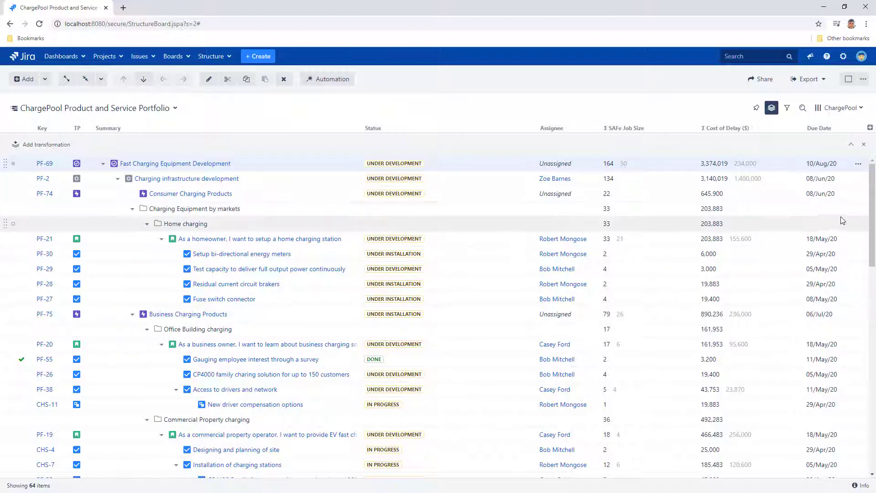
Export the ChargePool Product and Service Portfolio structure from Jira with the Product roadmap report (Excel) template and open the downloaded file in Excel.
{"action": "left_click_drag", "start_coordinate": [871, 213], "coordinate": [870, 420]}
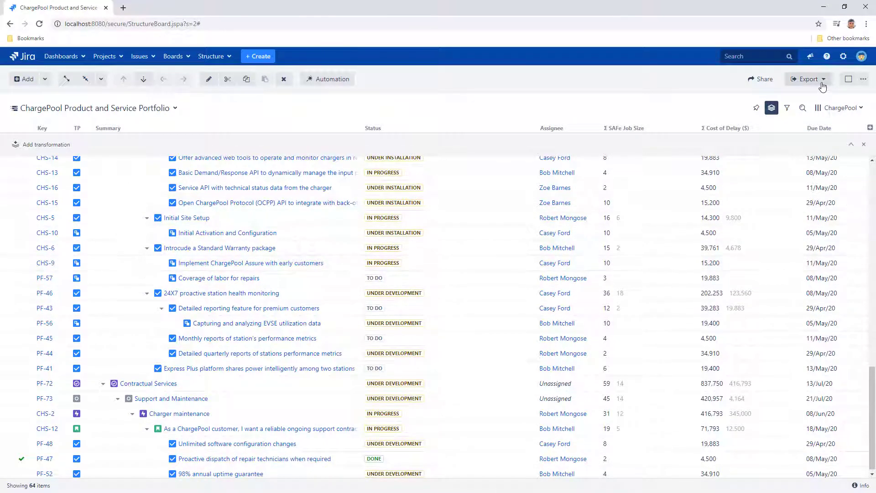
{"action": "left_click", "coordinate": [822, 84]}
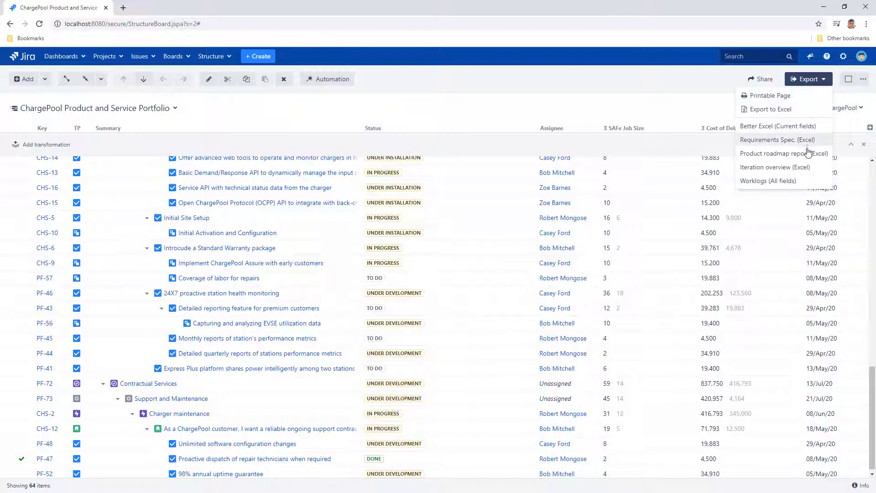
{"action": "left_click", "coordinate": [808, 155]}
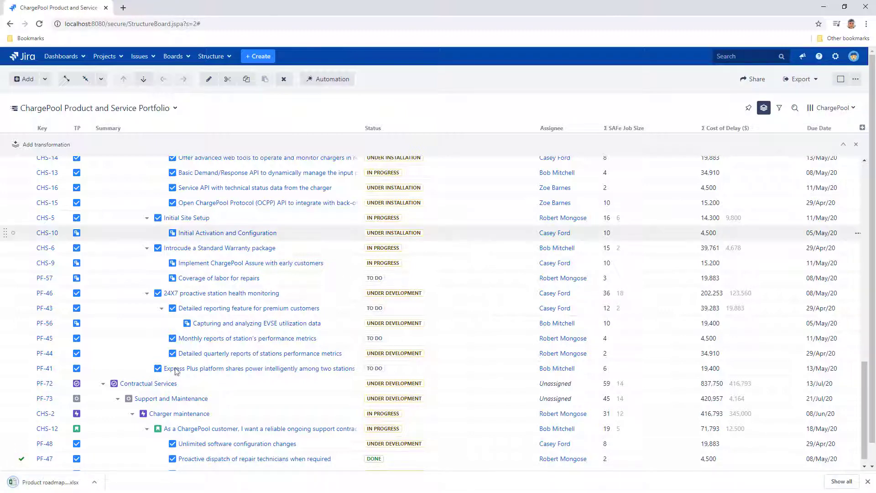
{"action": "left_click", "coordinate": [29, 489]}
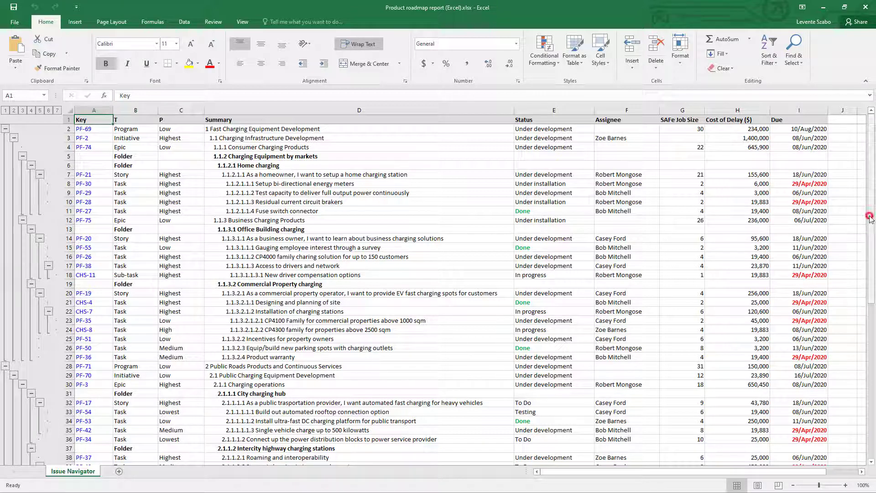
Look through the product roadmap report and expand its rows one outline level at a time, from level 1 to level 7.
{"action": "mouse_move", "coordinate": [871, 217]}
{"action": "left_mouse_down"}
{"action": "mouse_move", "coordinate": [867, 375]}
{"action": "mouse_move", "coordinate": [865, 212]}
{"action": "left_mouse_up"}
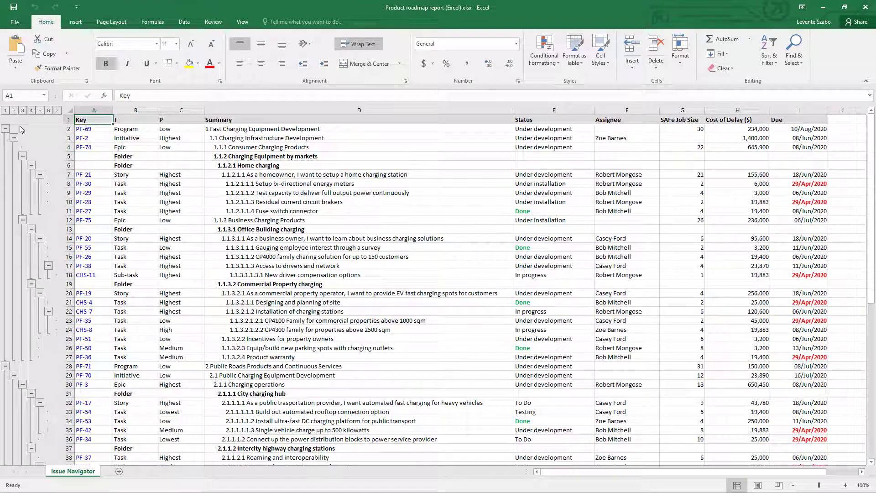
{"action": "left_click", "coordinate": [5, 111]}
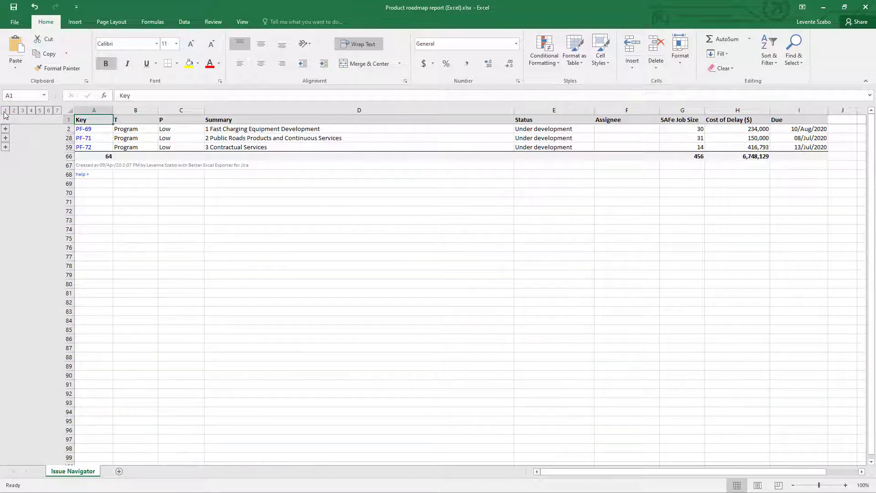
{"action": "left_click", "coordinate": [13, 111]}
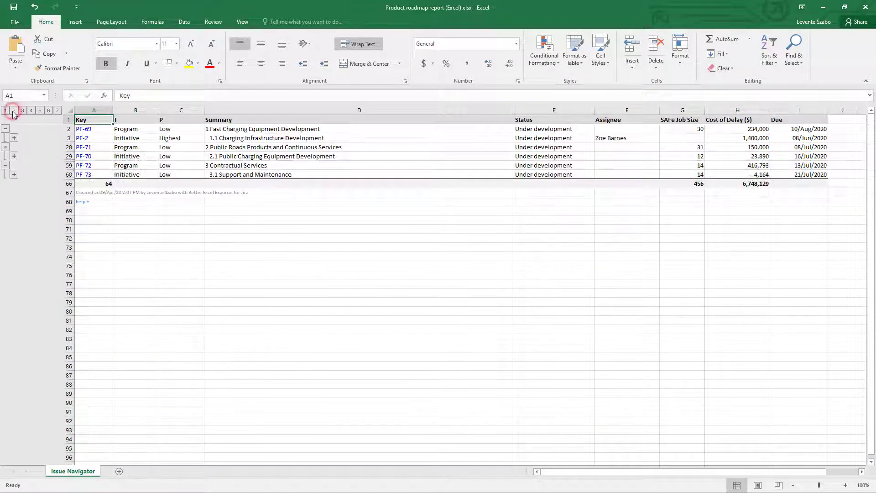
{"action": "left_click", "coordinate": [23, 111]}
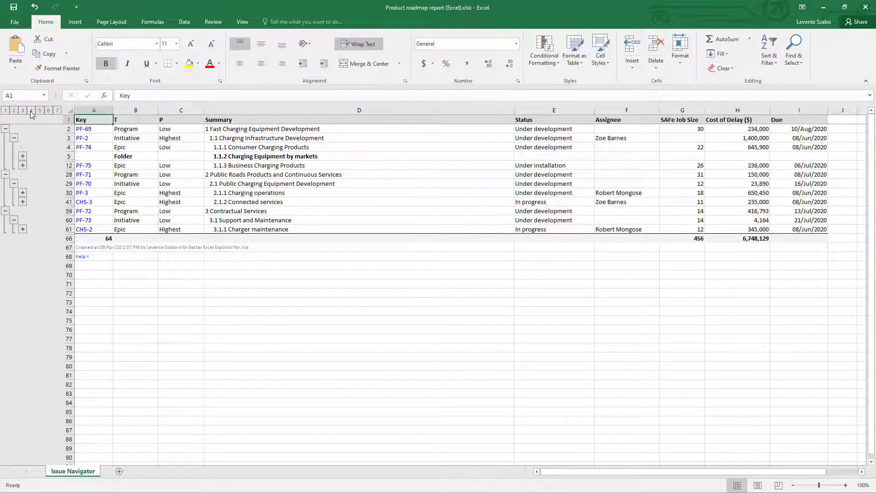
{"action": "left_click", "coordinate": [31, 111]}
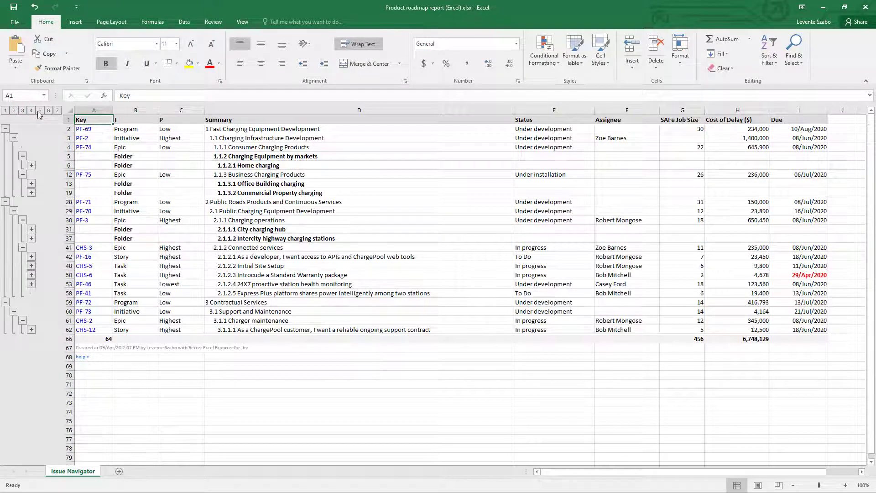
{"action": "left_click", "coordinate": [40, 111]}
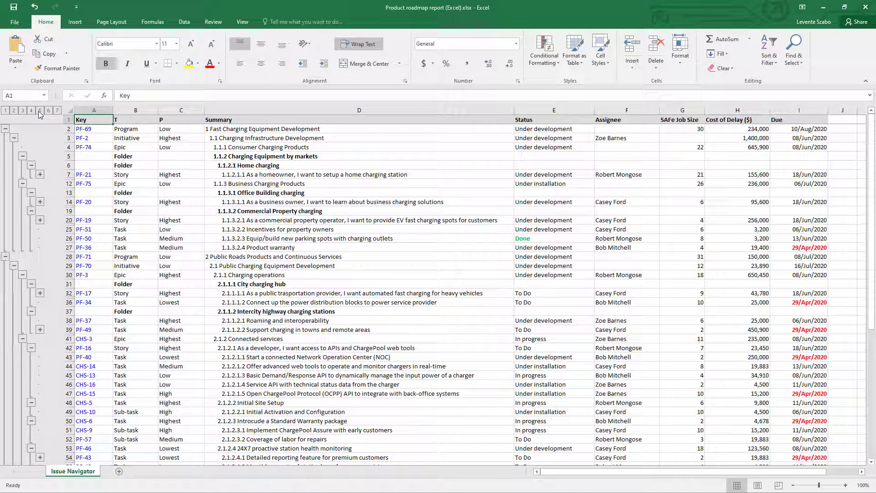
{"action": "left_click", "coordinate": [48, 111]}
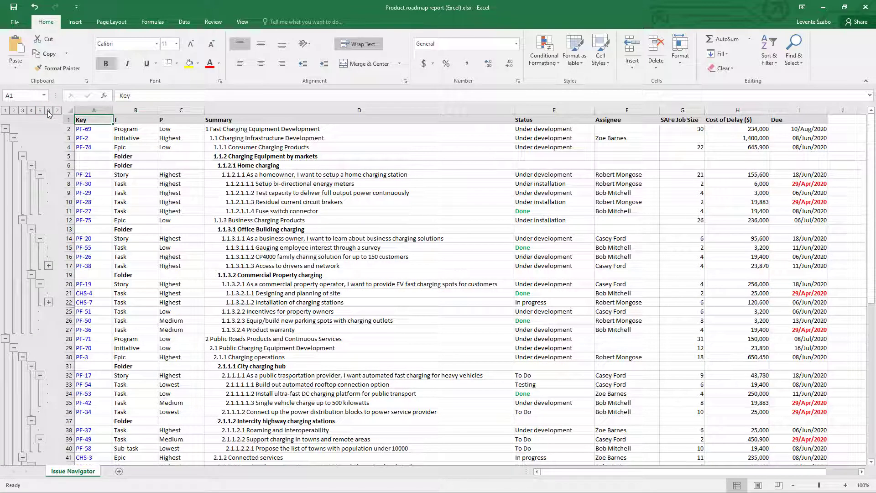
{"action": "left_click", "coordinate": [57, 111]}
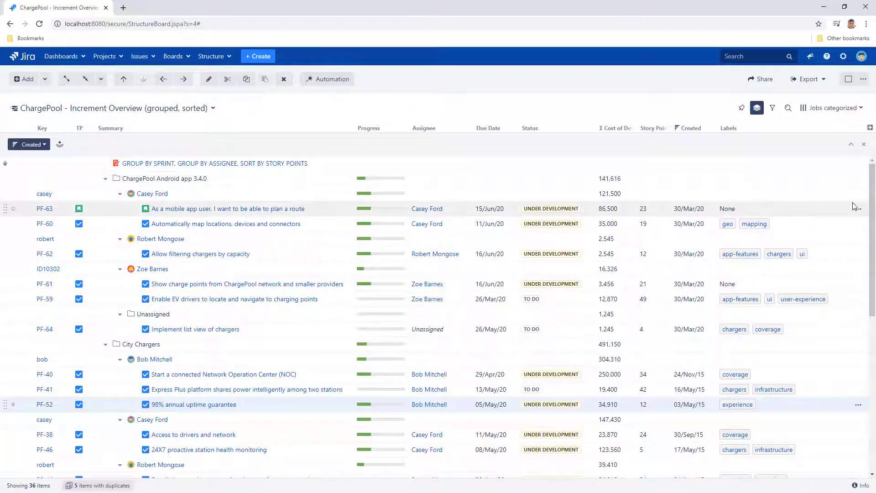
Export the ChargePool Increment Overview structure from Jira with the Iteration overview (Excel) template and open the downloaded file in Excel.
{"action": "mouse_move", "coordinate": [871, 192]}
{"action": "left_mouse_down"}
{"action": "mouse_move", "coordinate": [870, 356]}
{"action": "mouse_move", "coordinate": [869, 180]}
{"action": "left_mouse_up"}
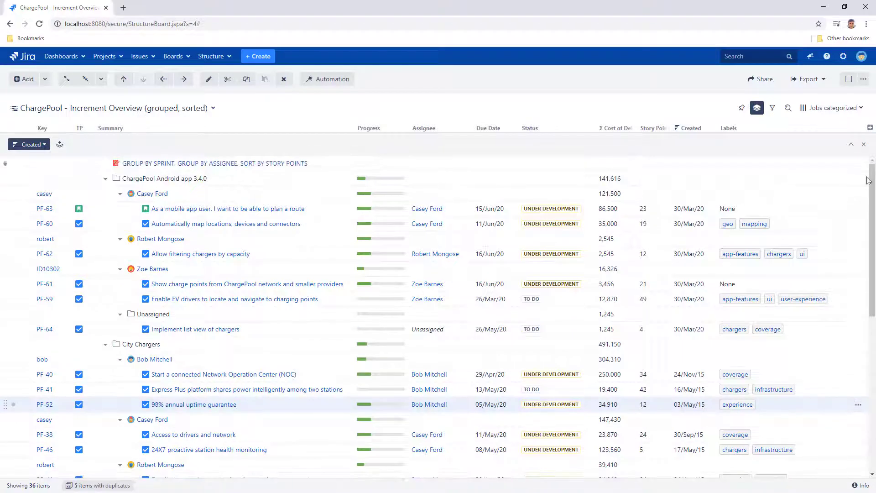
{"action": "left_click", "coordinate": [822, 80]}
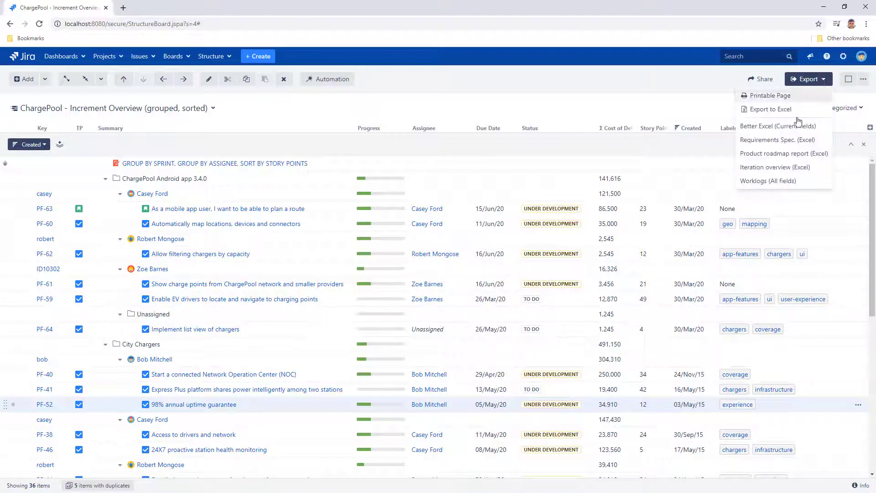
{"action": "left_click", "coordinate": [784, 168]}
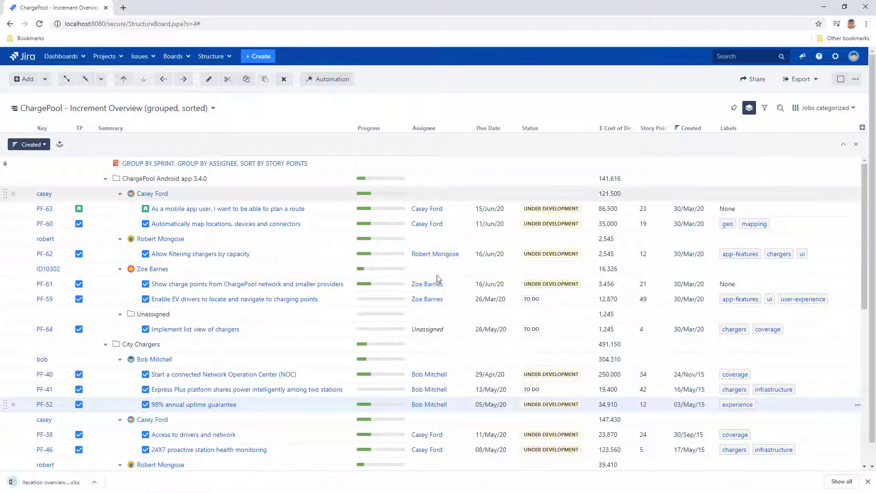
{"action": "left_click", "coordinate": [38, 483]}
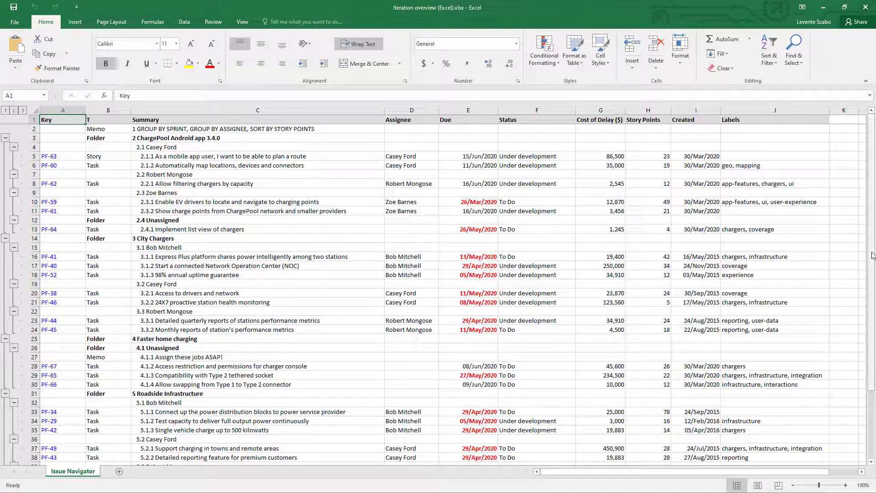
Look through the iteration overview and show its sprint and assignee groups at outline levels 1, 2 and 3.
{"action": "mouse_move", "coordinate": [873, 256]}
{"action": "left_mouse_down"}
{"action": "mouse_move", "coordinate": [862, 325]}
{"action": "mouse_move", "coordinate": [866, 255]}
{"action": "left_mouse_up"}
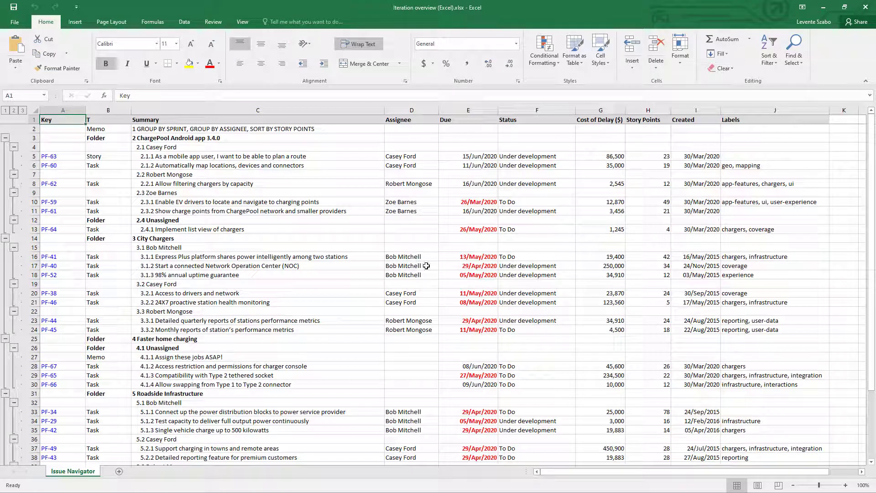
{"action": "left_click", "coordinate": [5, 110]}
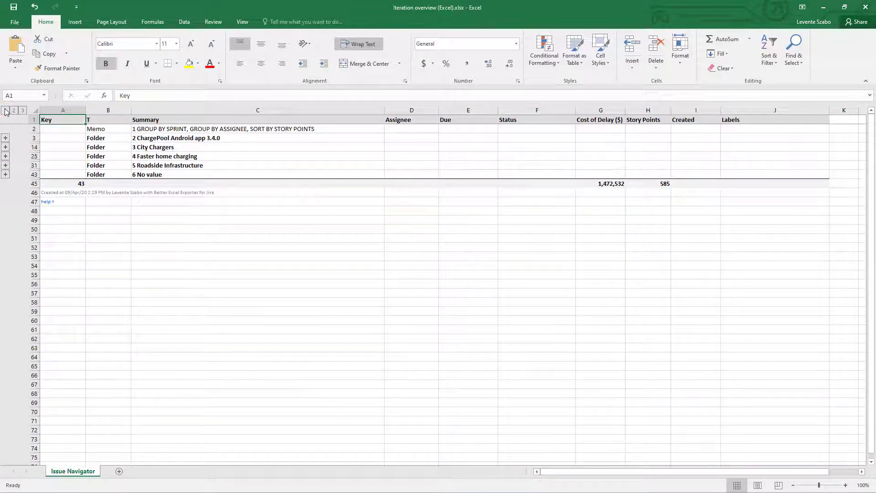
{"action": "left_click", "coordinate": [14, 112]}
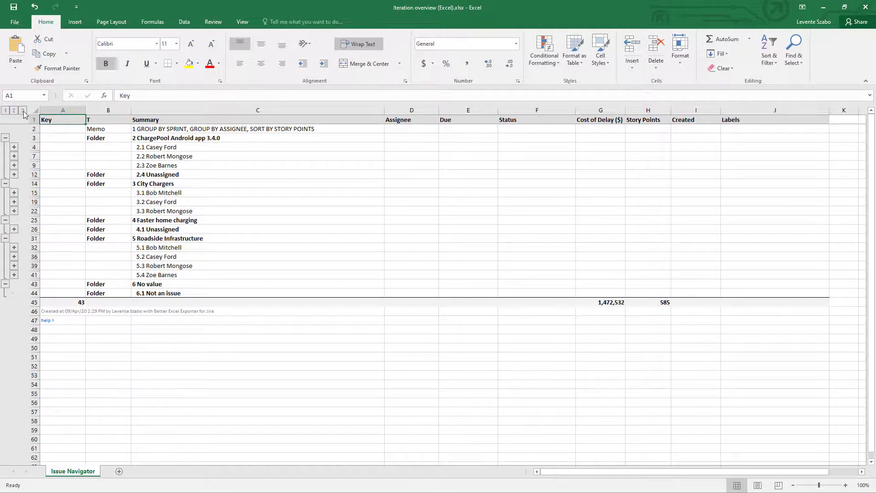
{"action": "left_click", "coordinate": [23, 111]}
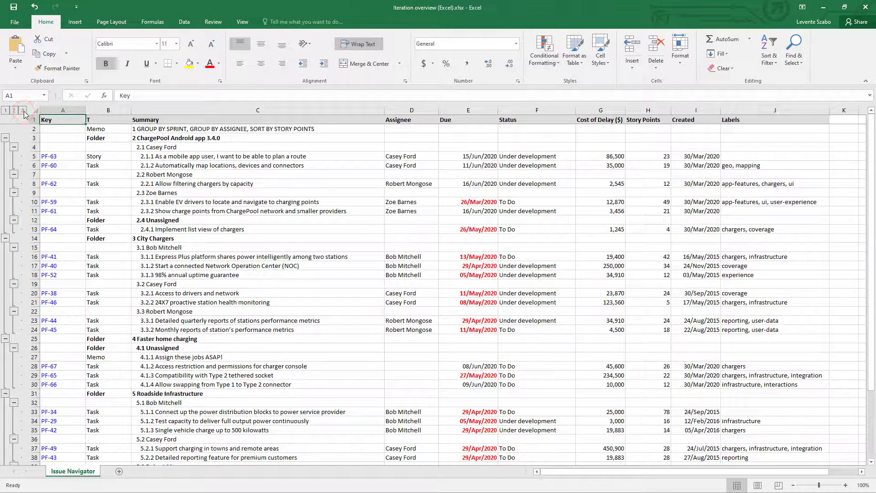